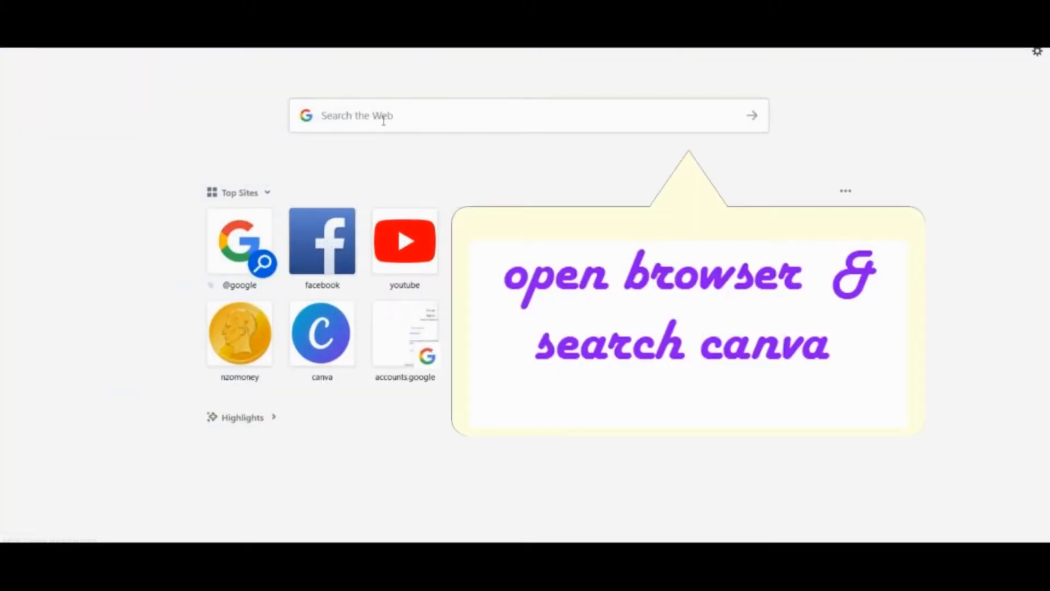
- Search the web for "canva" and open the Canva website from the results
{"action": "left_click", "coordinate": [382, 124]}
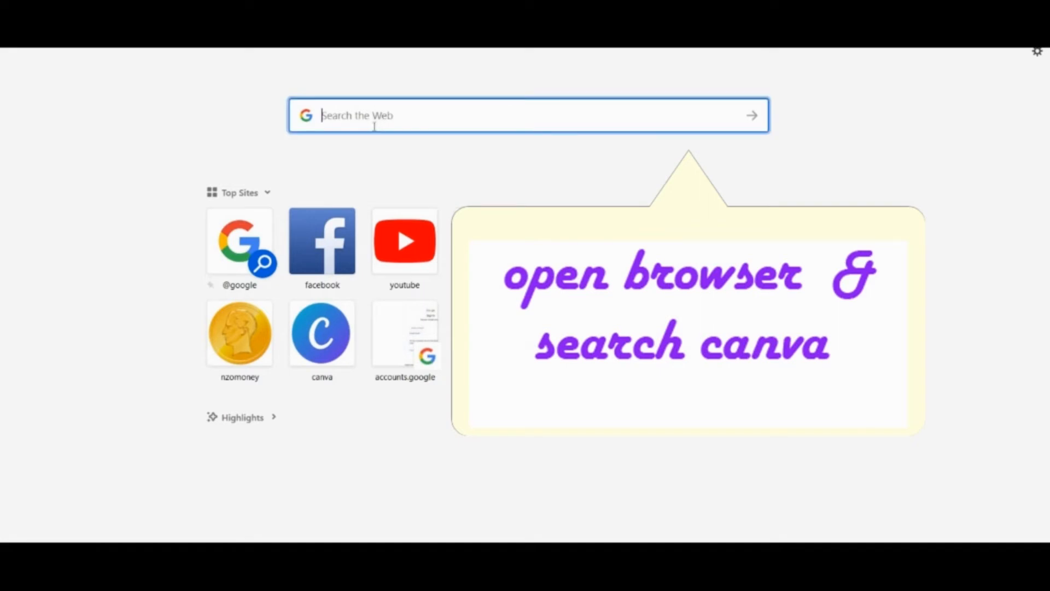
{"action": "type", "text": "canva"}
{"action": "key", "text": "Return"}
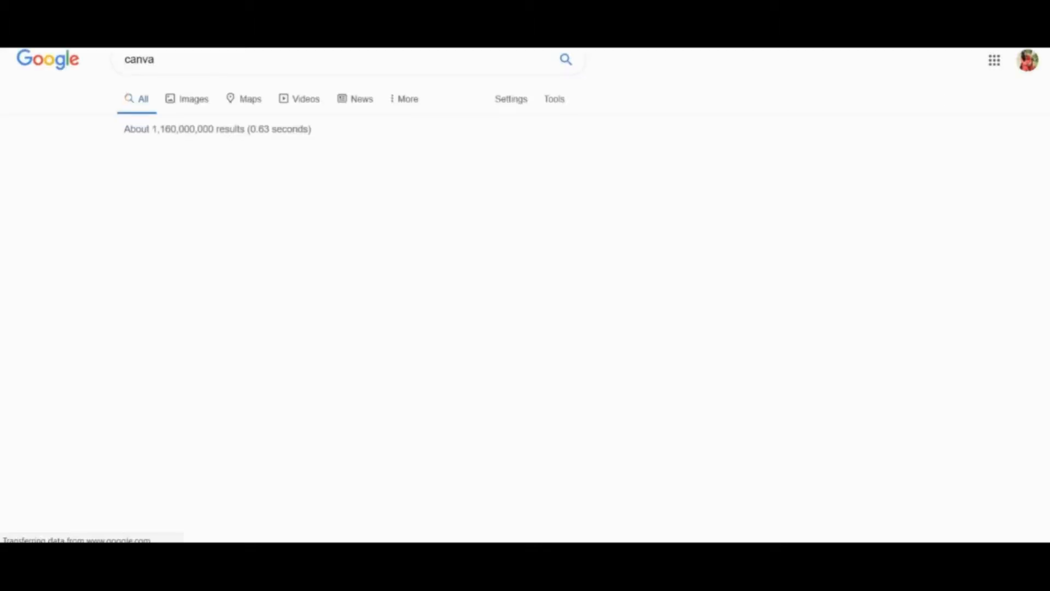
{"action": "key", "text": "super+Down"}
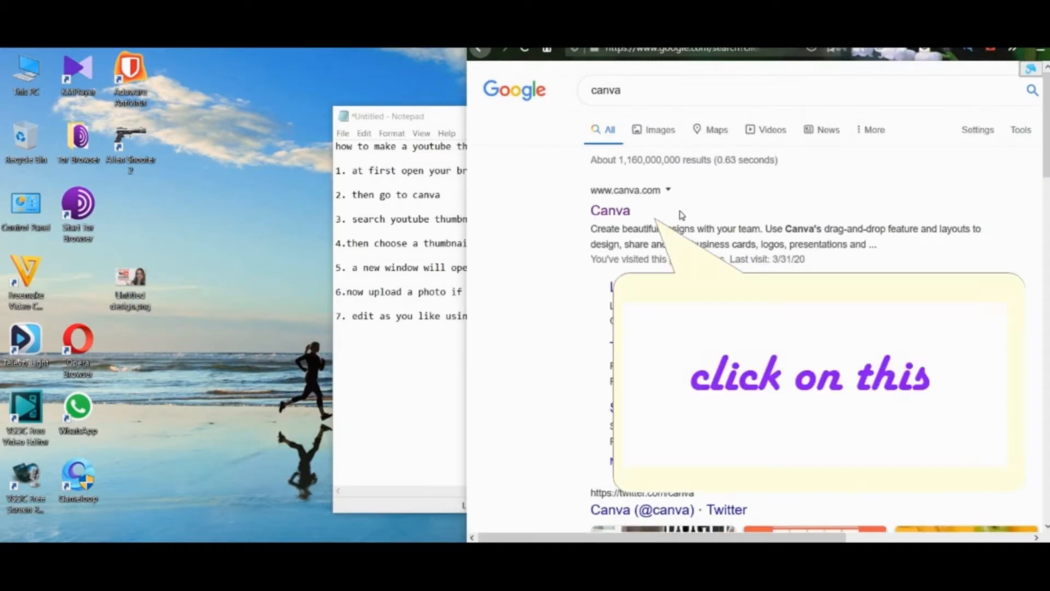
{"action": "left_click", "coordinate": [622, 216]}
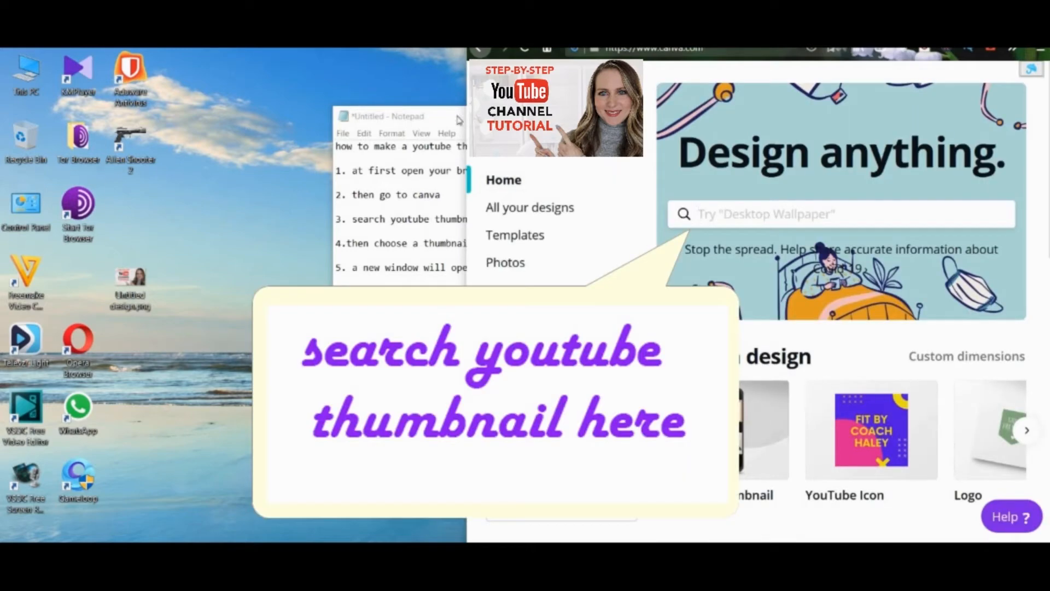
- Search Canva for "youtube thumbnail" and start a blank design, moving the Notepad notes aside so they stay readable
{"action": "left_click_drag", "start_coordinate": [412, 120], "coordinate": [238, 108]}
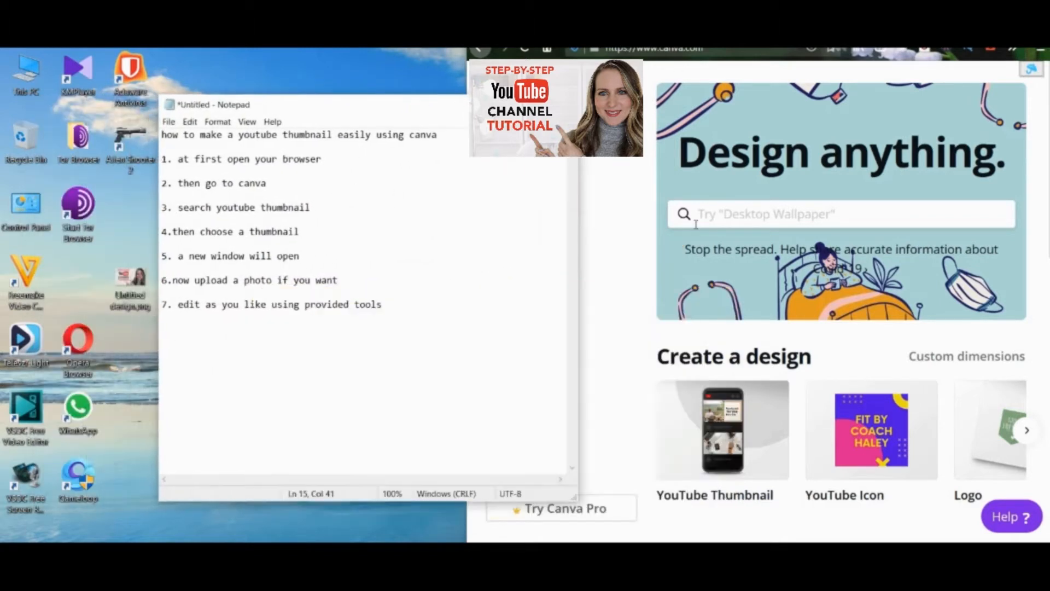
{"action": "left_click", "coordinate": [710, 219]}
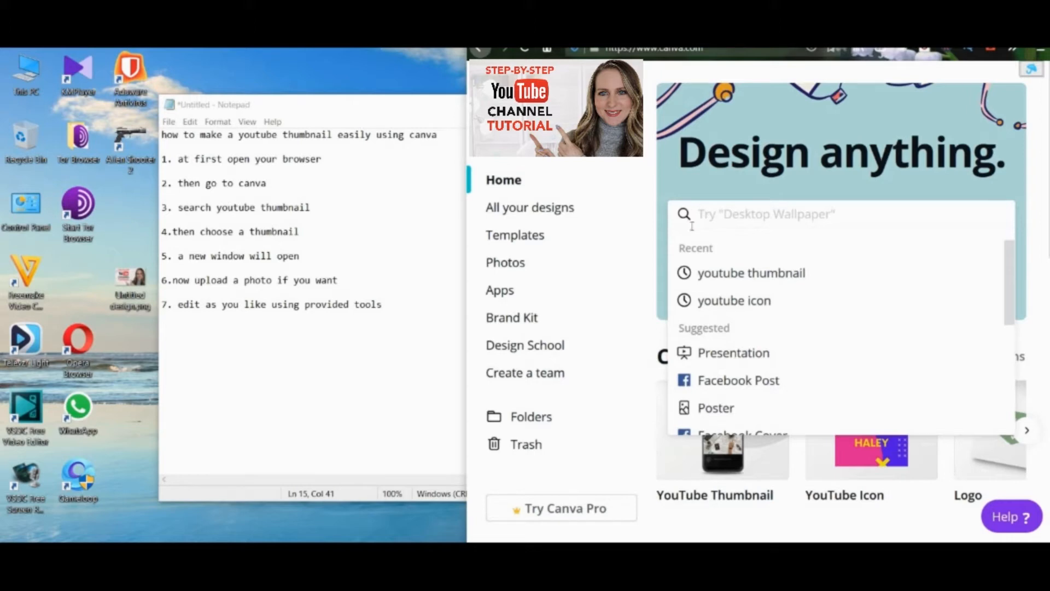
{"action": "left_click", "coordinate": [727, 273]}
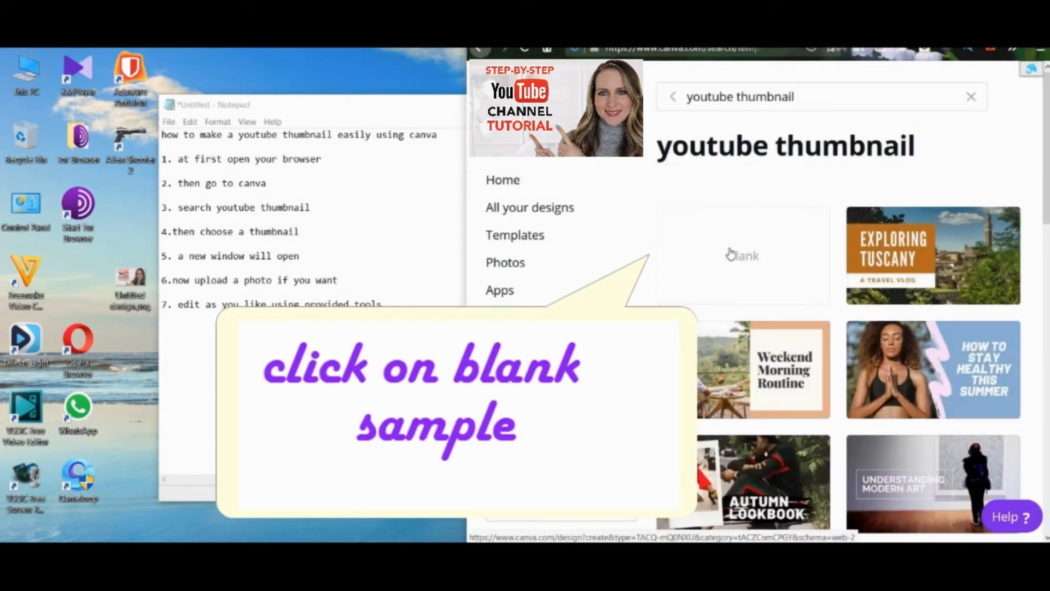
{"action": "left_click", "coordinate": [730, 252]}
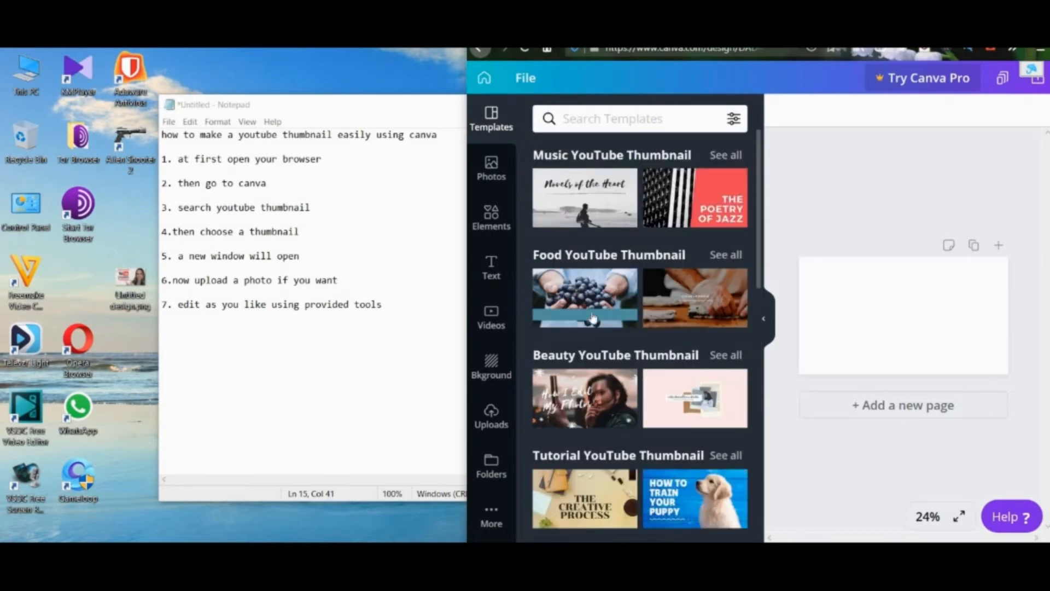
- Upload "Untitled design.png" from the desktop to the design's uploads and place it on the blank page
{"action": "left_click", "coordinate": [490, 426]}
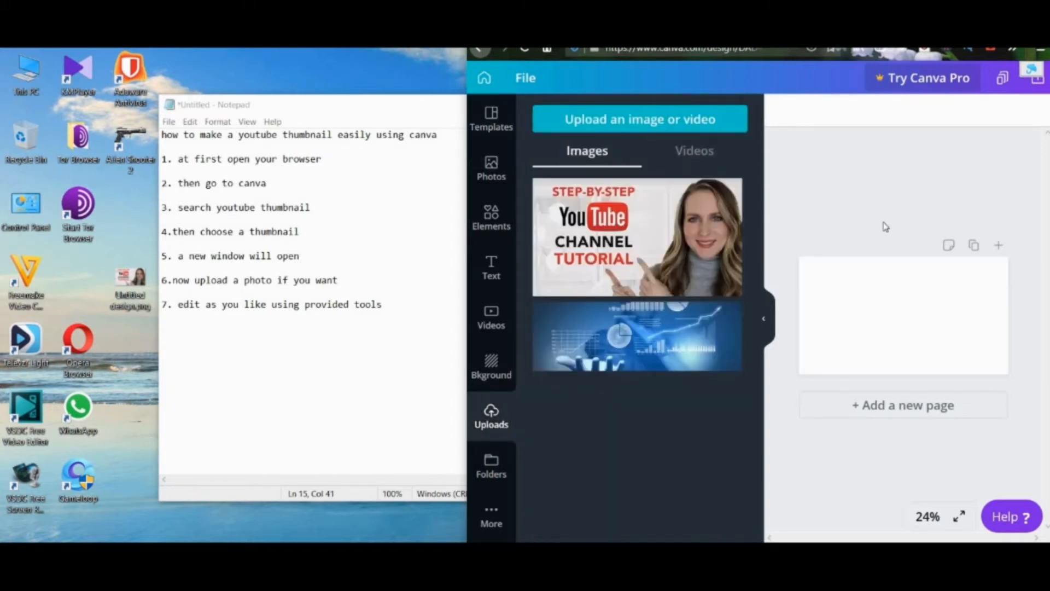
{"action": "mouse_move", "coordinate": [649, 252]}
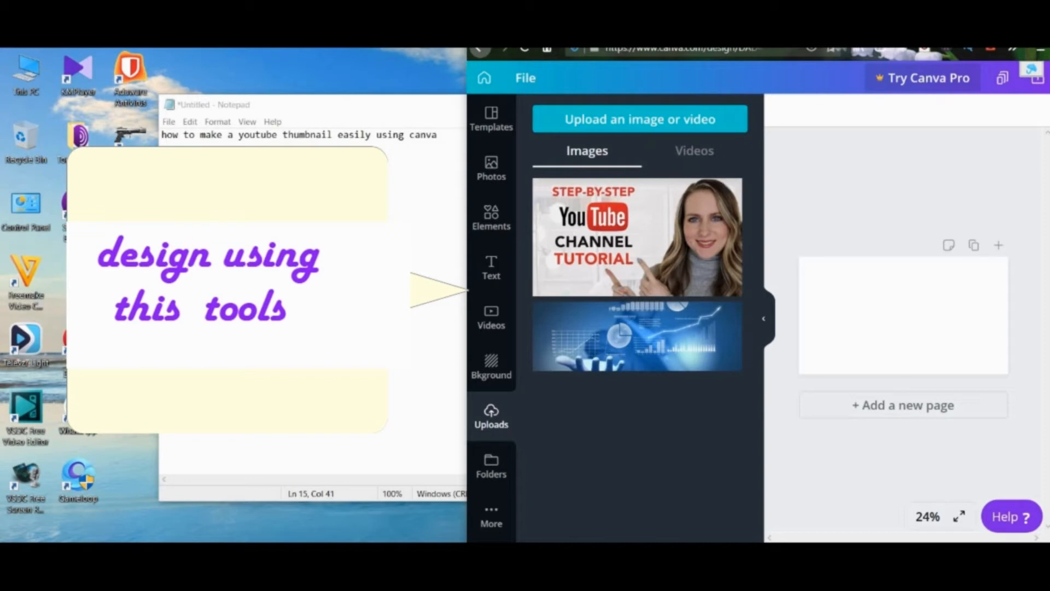
{"action": "left_click_drag", "start_coordinate": [131, 277], "coordinate": [586, 408]}
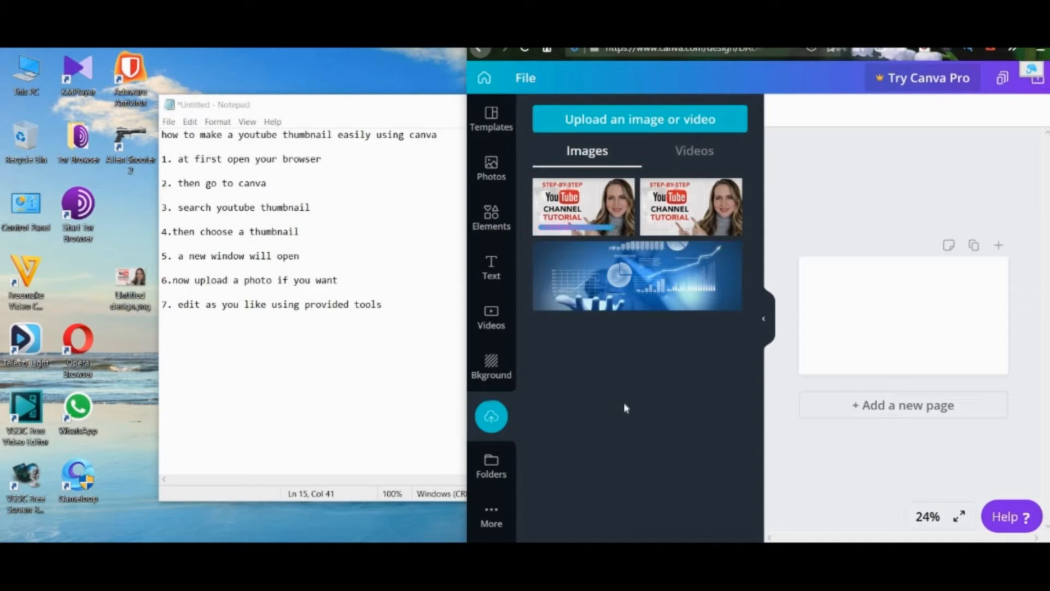
{"action": "left_click", "coordinate": [585, 209]}
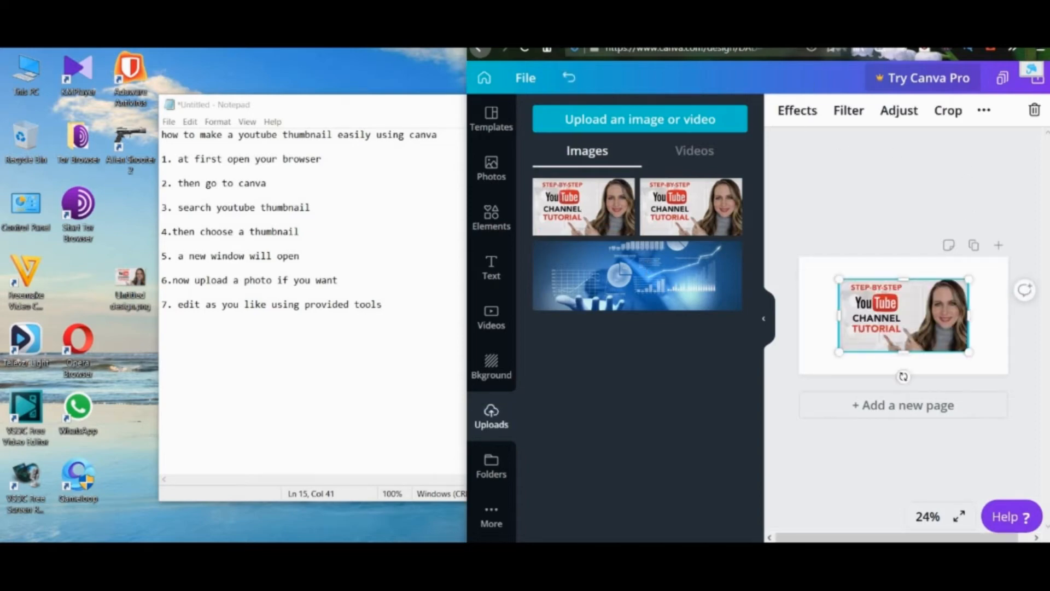
- Enlarge the placed image from its corners until it fills the whole thumbnail page
{"action": "left_click_drag", "start_coordinate": [930, 52], "coordinate": [898, 48]}
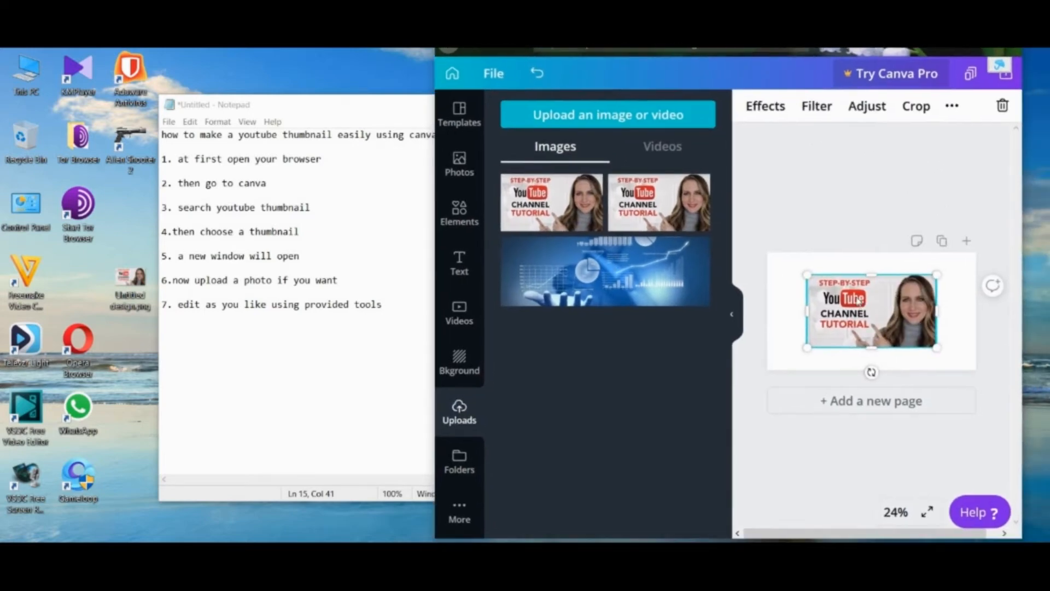
{"action": "left_click_drag", "start_coordinate": [801, 271], "coordinate": [767, 251]}
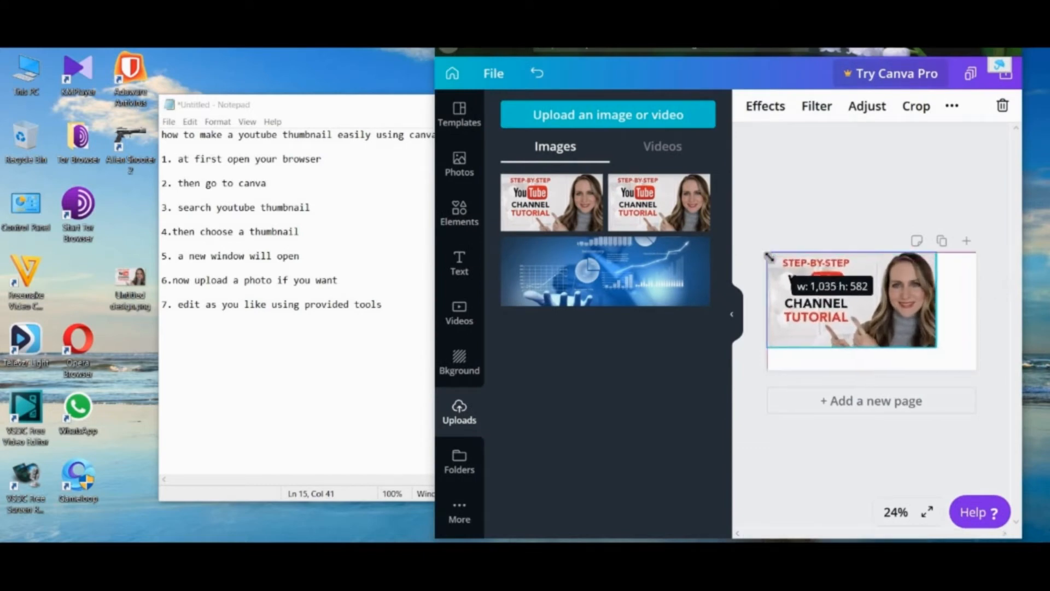
{"action": "left_click_drag", "start_coordinate": [936, 347], "coordinate": [979, 371]}
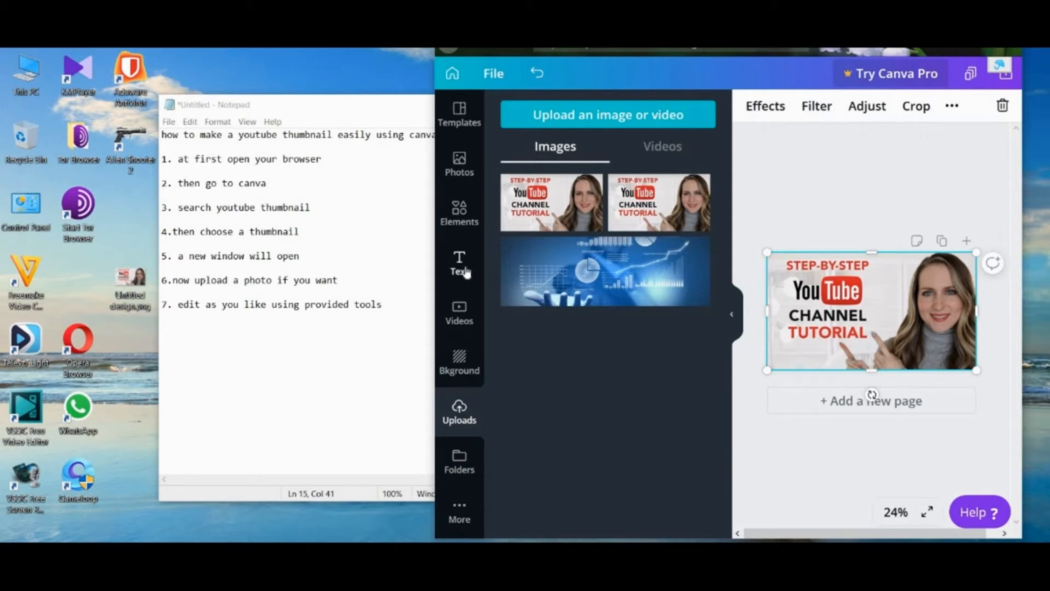
- Add a body text box to the thumbnail and enlarge it to a font size of about 65
{"action": "left_click", "coordinate": [459, 265]}
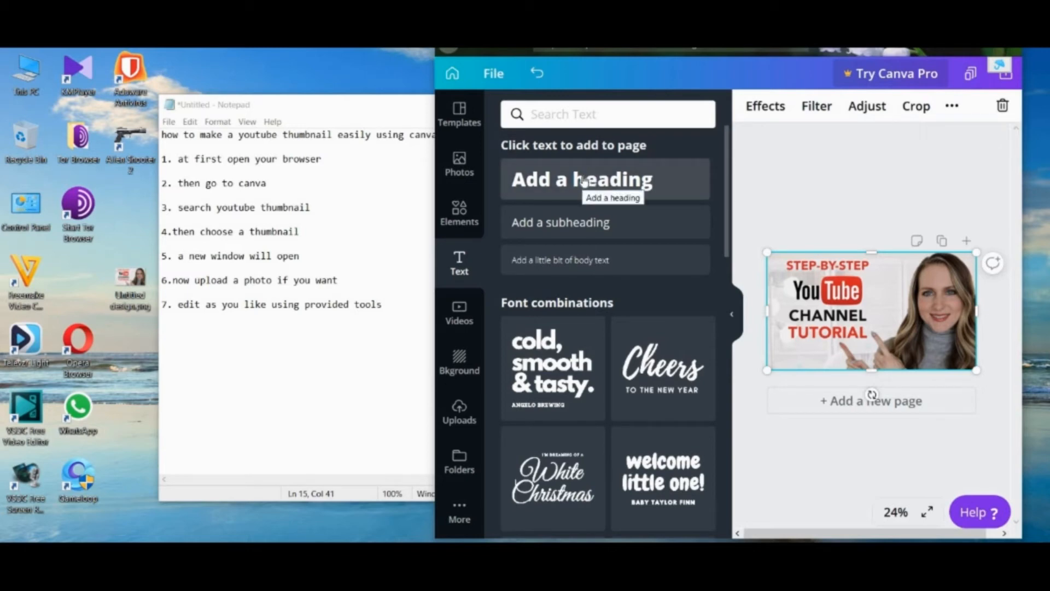
{"action": "left_click", "coordinate": [616, 269]}
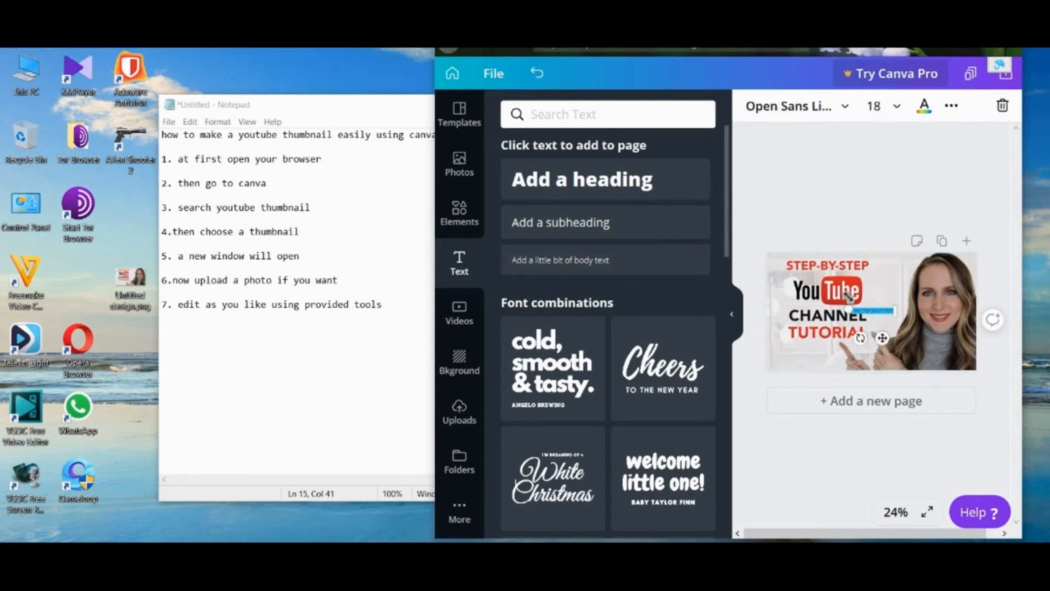
{"action": "left_click_drag", "start_coordinate": [845, 304], "coordinate": [811, 414]}
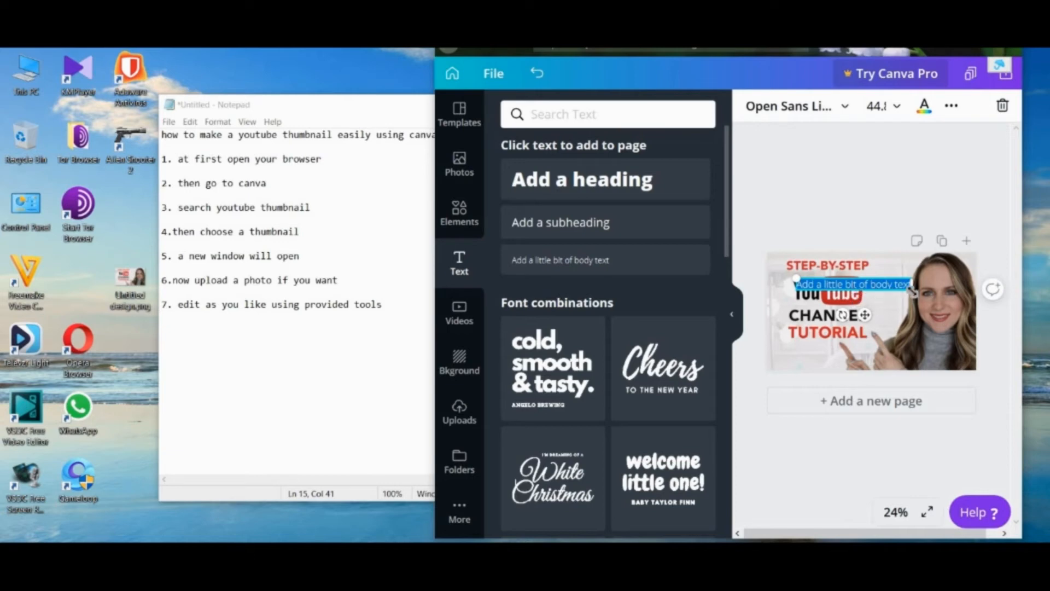
{"action": "left_click_drag", "start_coordinate": [929, 315], "coordinate": [961, 360]}
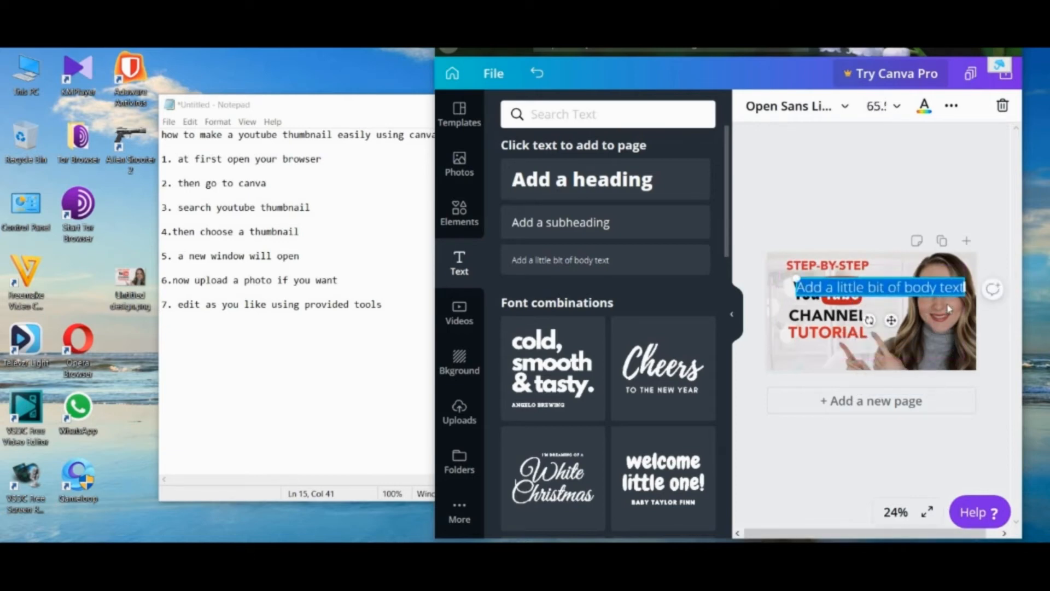
- Replace the placeholder body text with "Thunderbolt IT solution"
{"action": "key", "text": "BackSpace"}
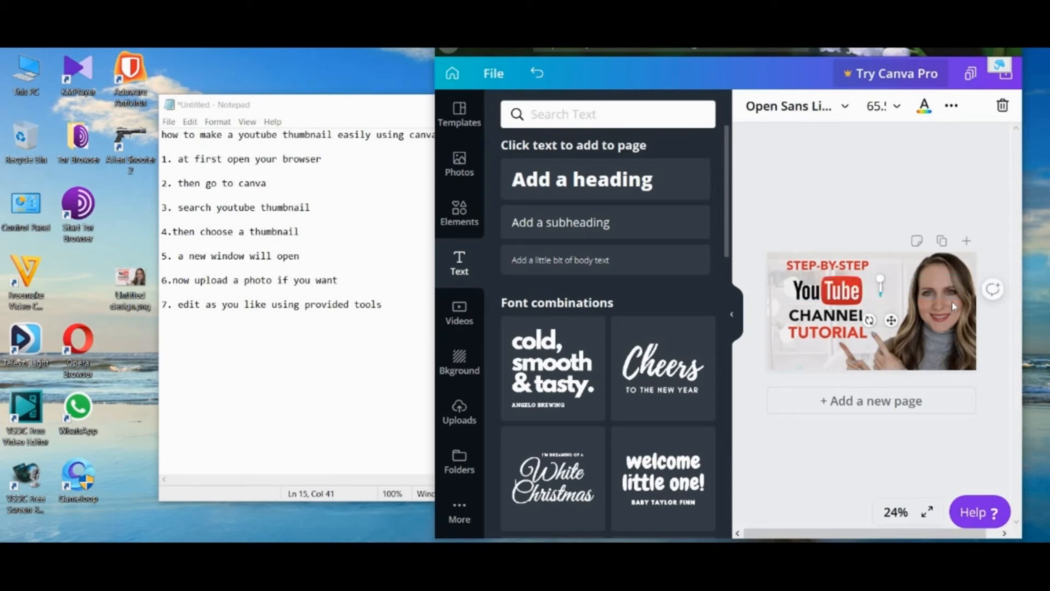
{"action": "type", "text": "Thun"}
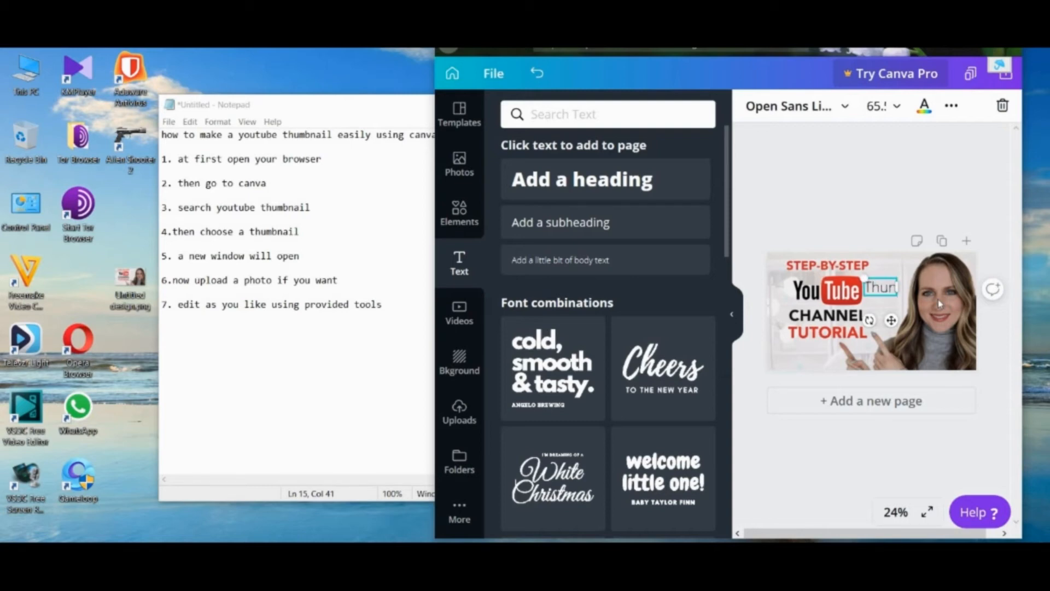
{"action": "type", "text": "derbol"}
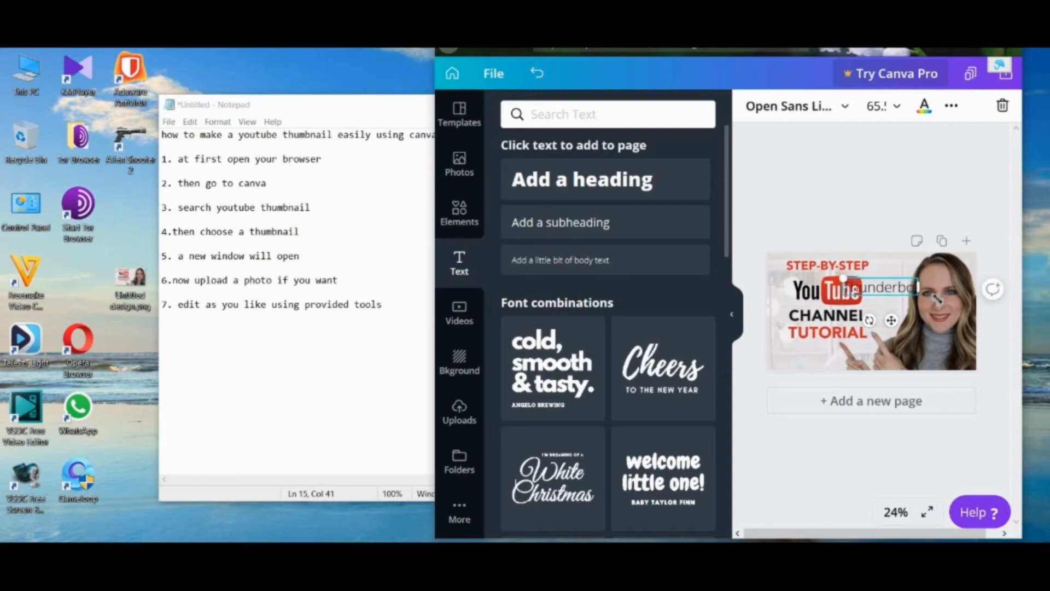
{"action": "type", "text": "t"}
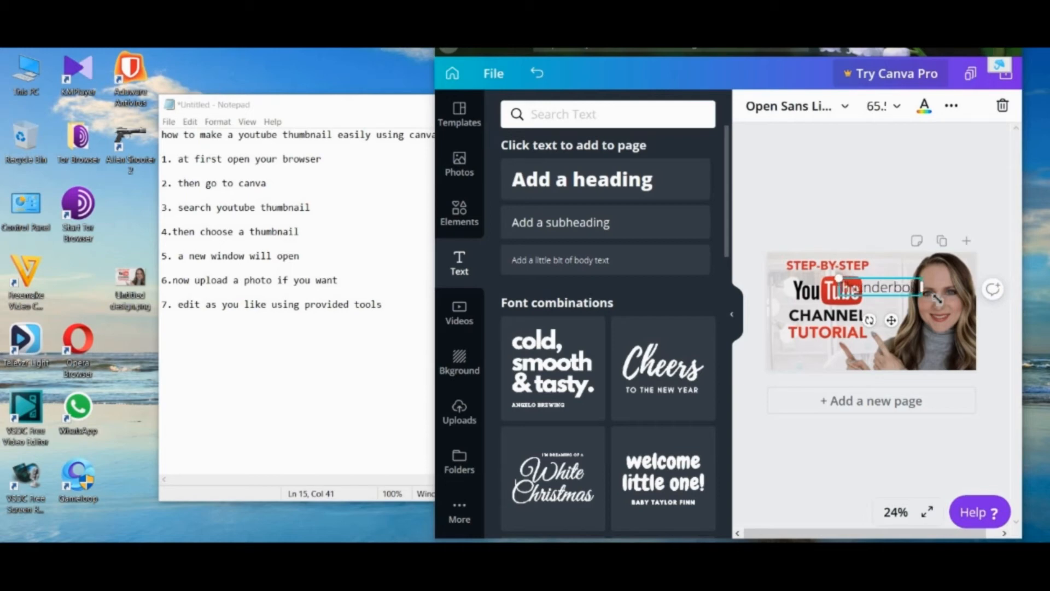
{"action": "type", "text": " I"}
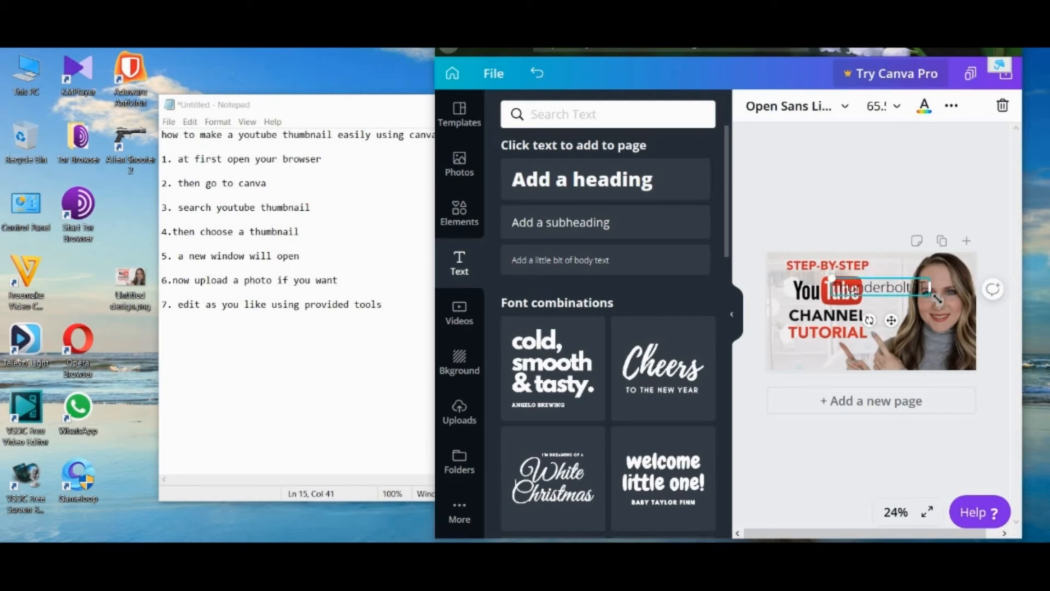
{"action": "type", "text": "I sslution"}
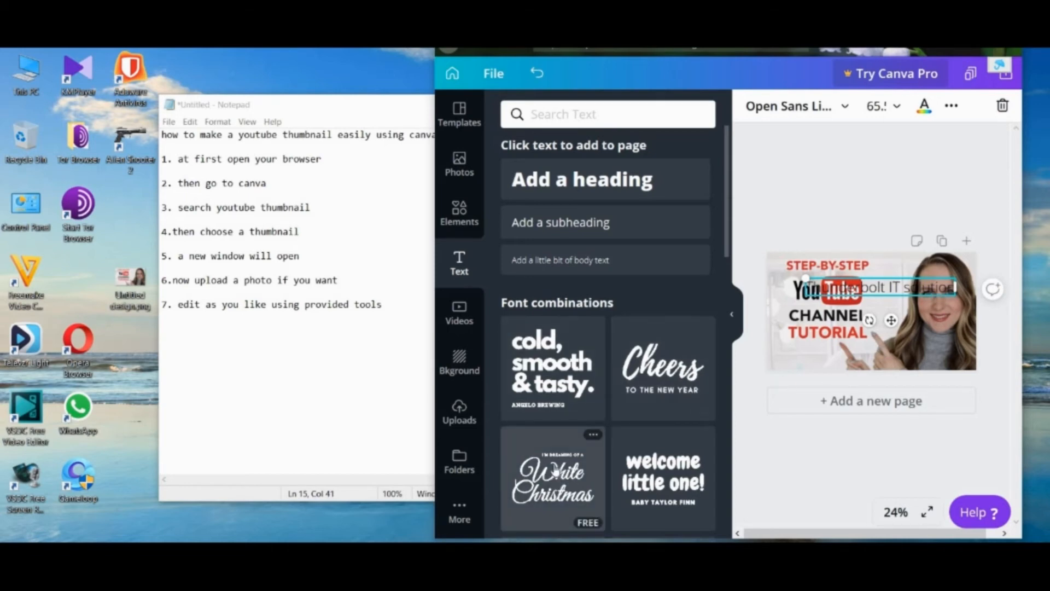
- Add the "White Christmas" font combination and move it to the lower-right corner of the thumbnail
{"action": "left_click", "coordinate": [555, 469]}
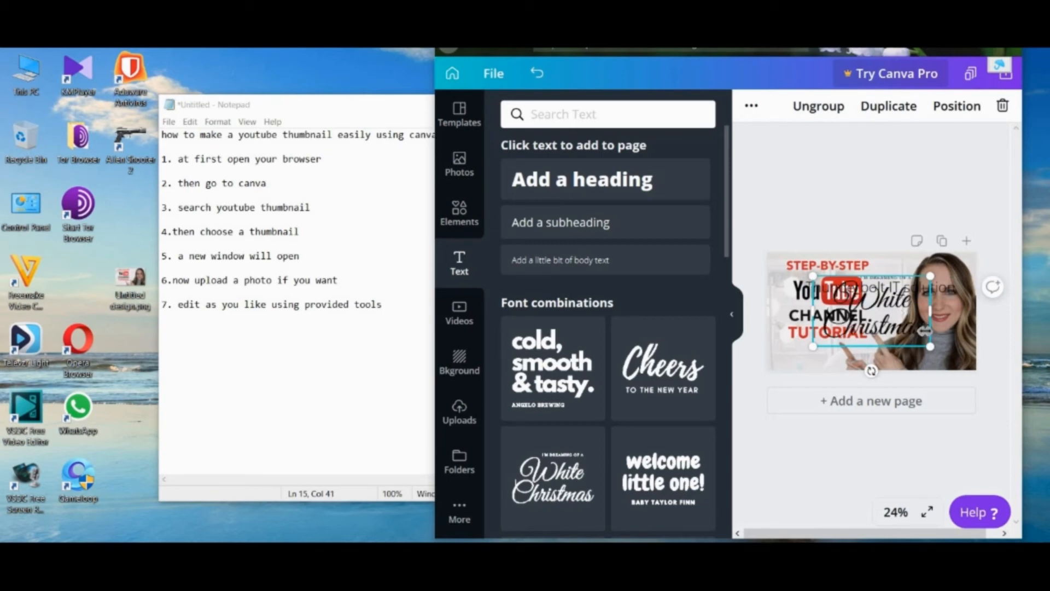
{"action": "left_click", "coordinate": [921, 330]}
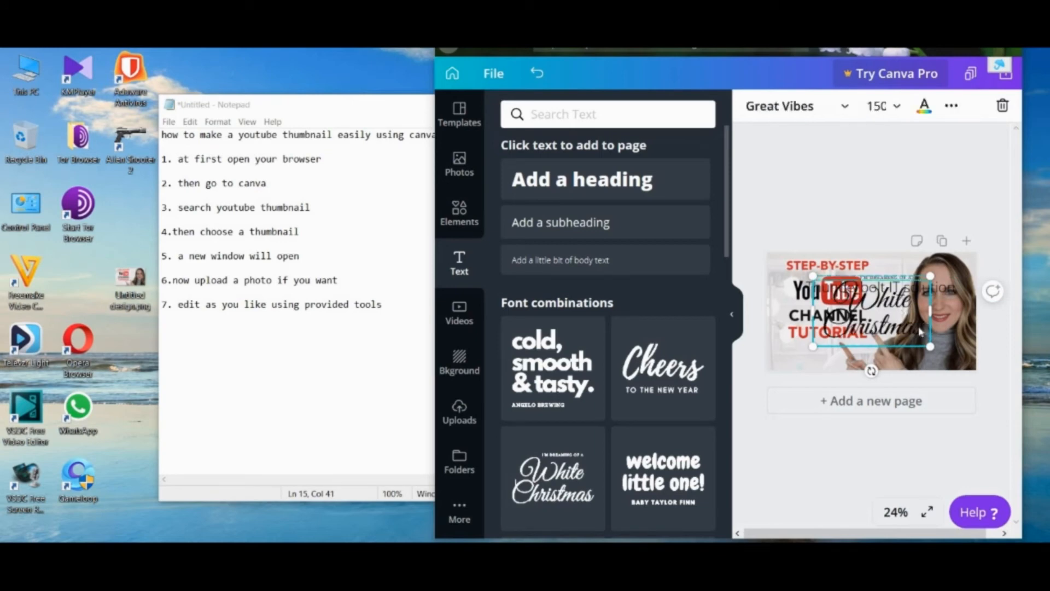
{"action": "left_click_drag", "start_coordinate": [890, 336], "coordinate": [931, 352]}
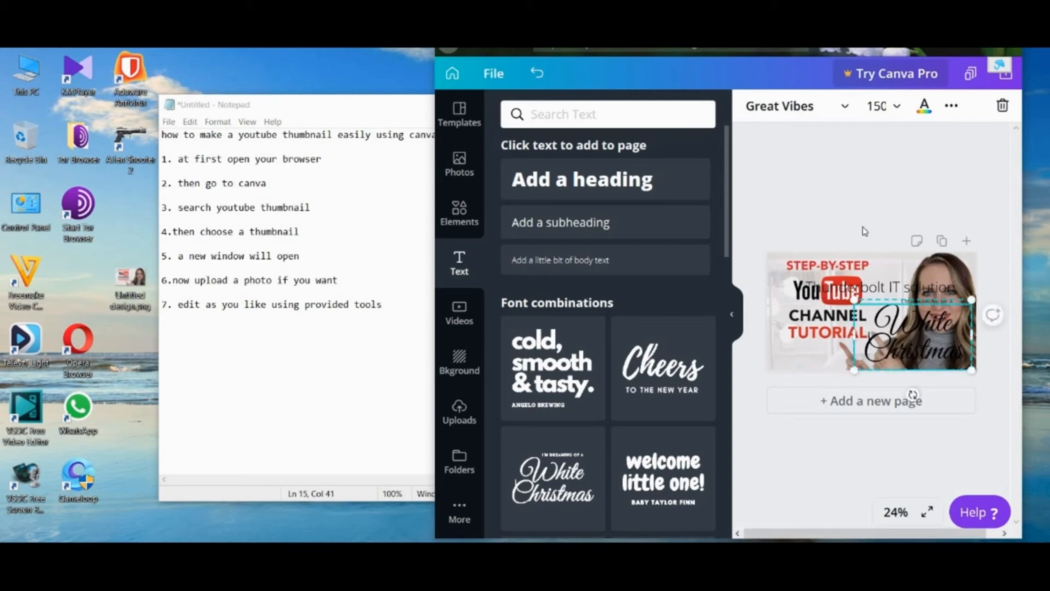
{"action": "left_click", "coordinate": [864, 231]}
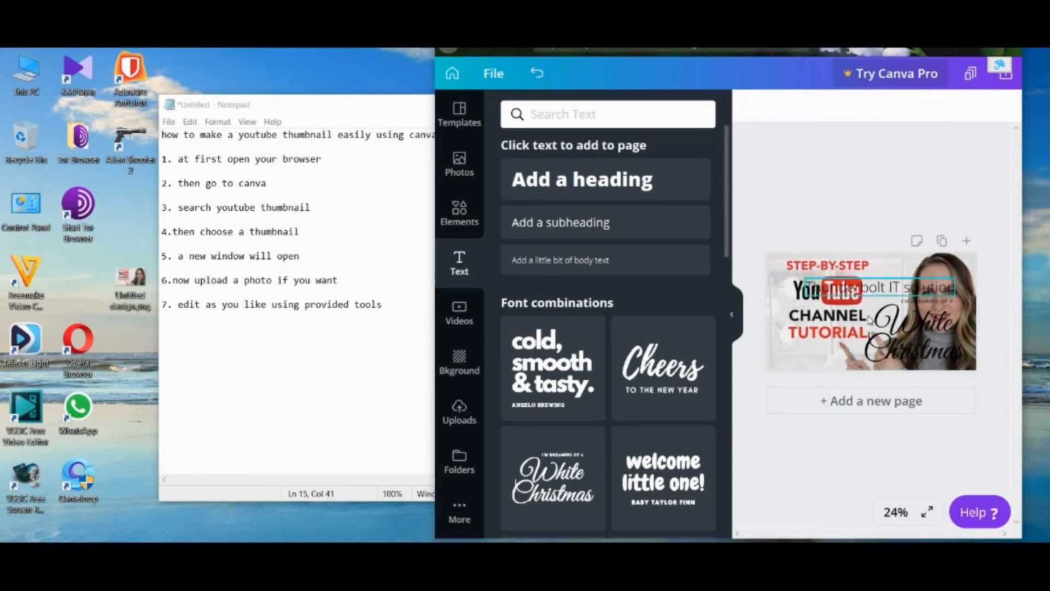
- Move the "Thunderbolt IT solution" text below "TUTORIAL" and shift the "White Christmas" text up to the thumbnail's upper right
{"action": "left_click", "coordinate": [878, 295]}
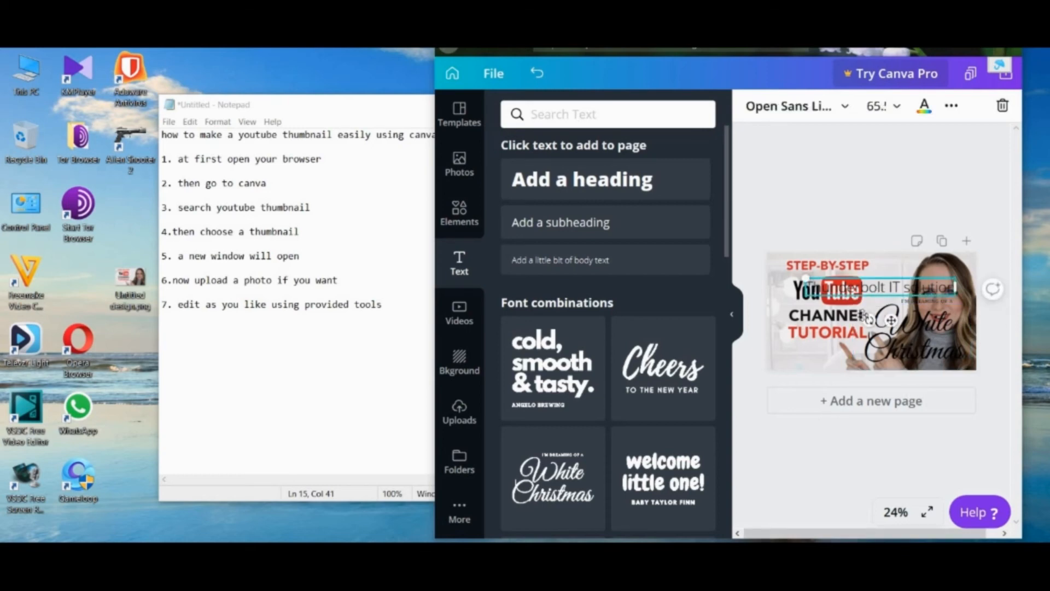
{"action": "left_click_drag", "start_coordinate": [863, 315], "coordinate": [866, 367]}
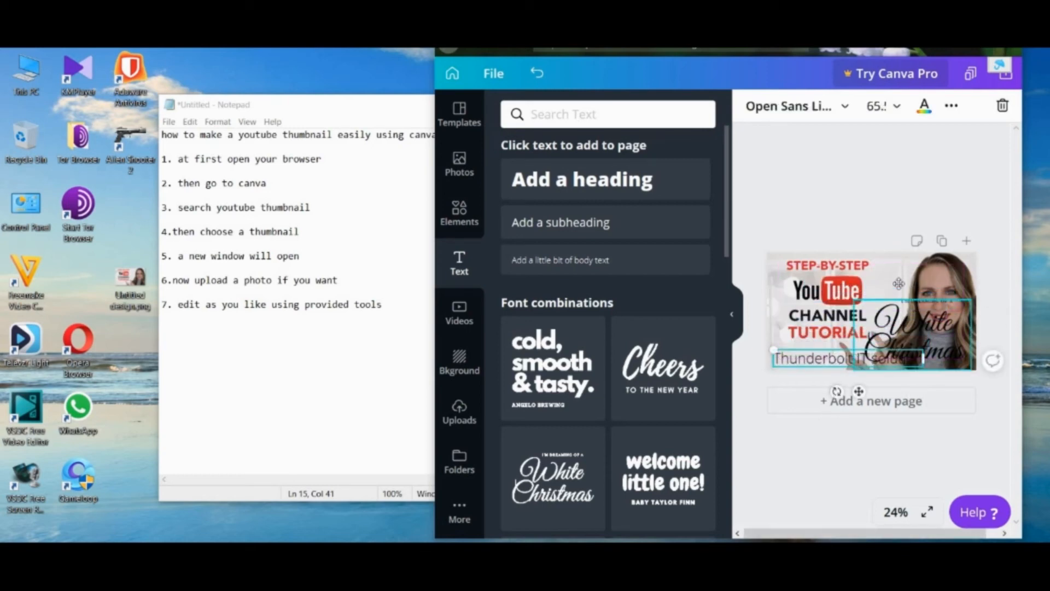
{"action": "left_click_drag", "start_coordinate": [899, 323], "coordinate": [905, 292]}
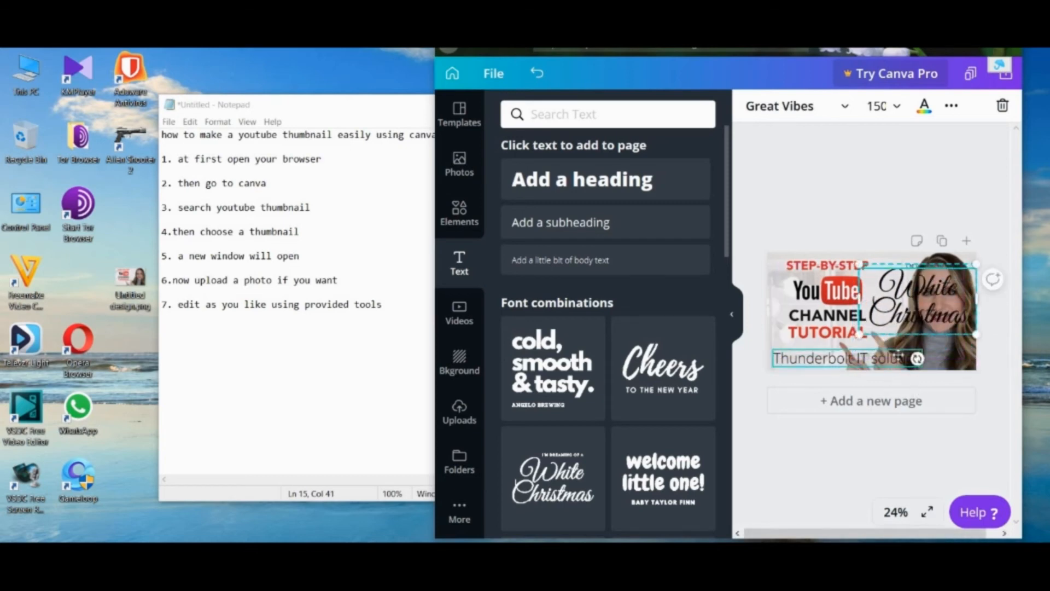
{"action": "left_click_drag", "start_coordinate": [889, 366], "coordinate": [890, 357]}
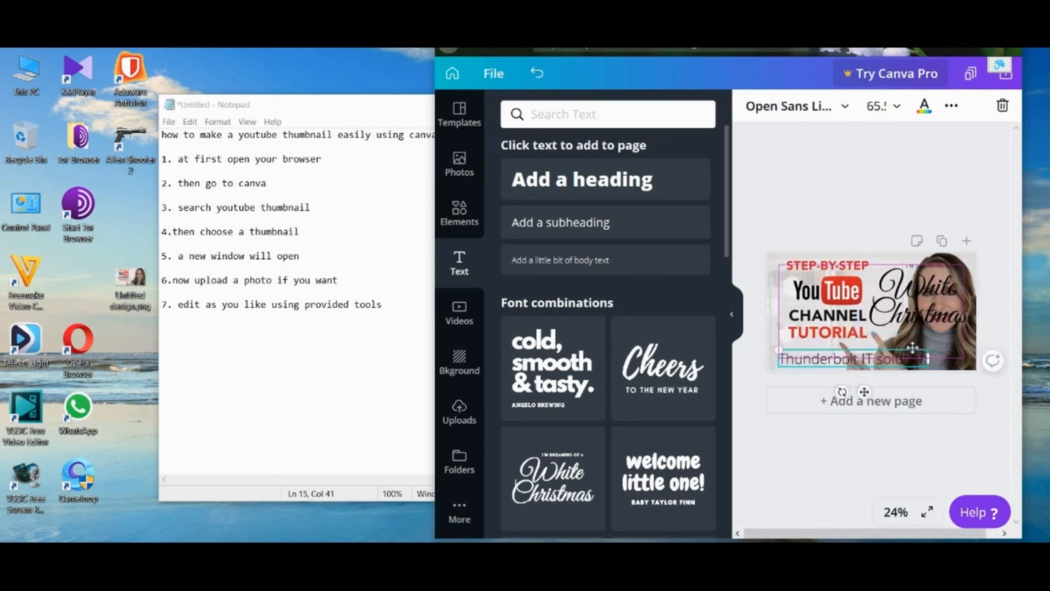
{"action": "left_click", "coordinate": [930, 431]}
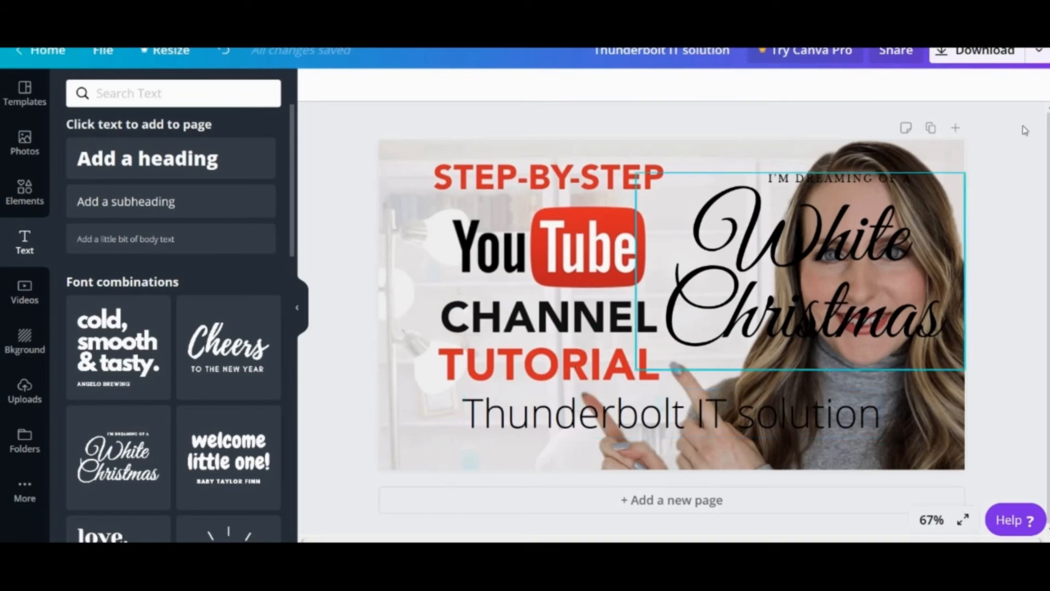
- Download the thumbnail as a PNG, saving the file to disk, and dismiss the Canva Pro trial offer
{"action": "left_click", "coordinate": [994, 61]}
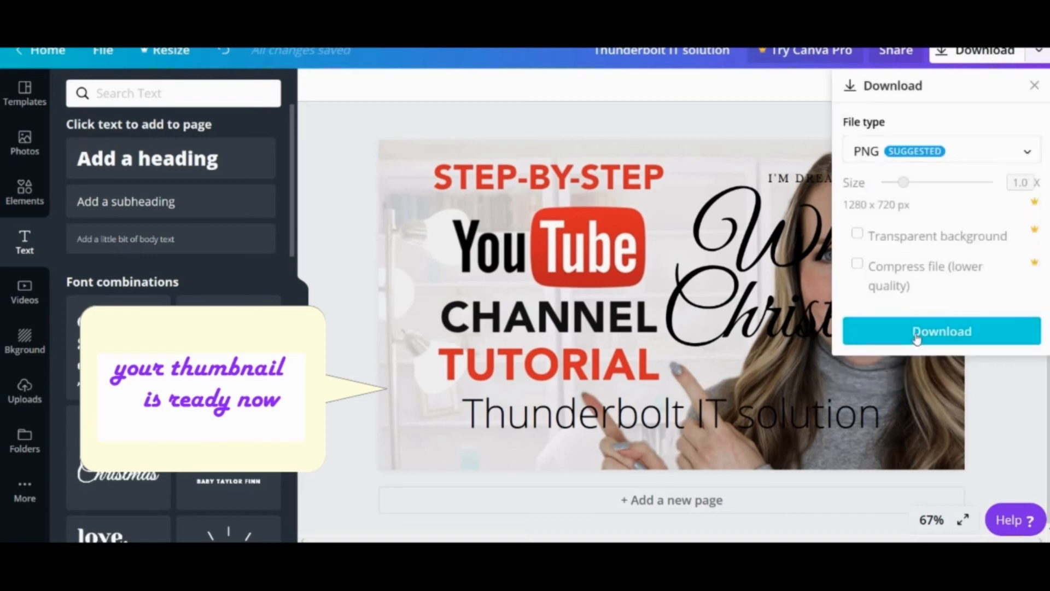
{"action": "left_click", "coordinate": [916, 336]}
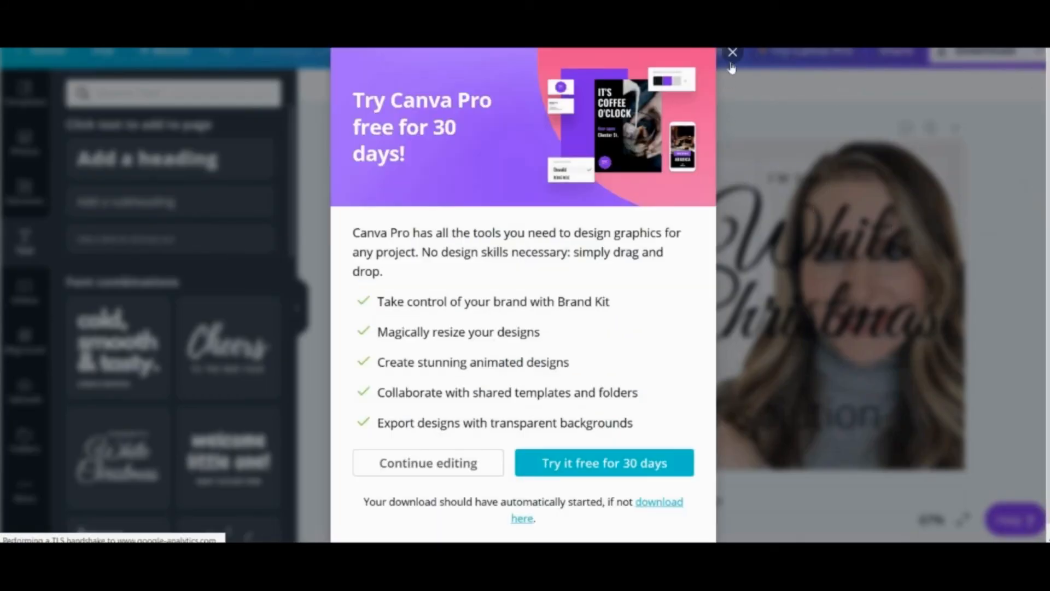
{"action": "left_click", "coordinate": [733, 52]}
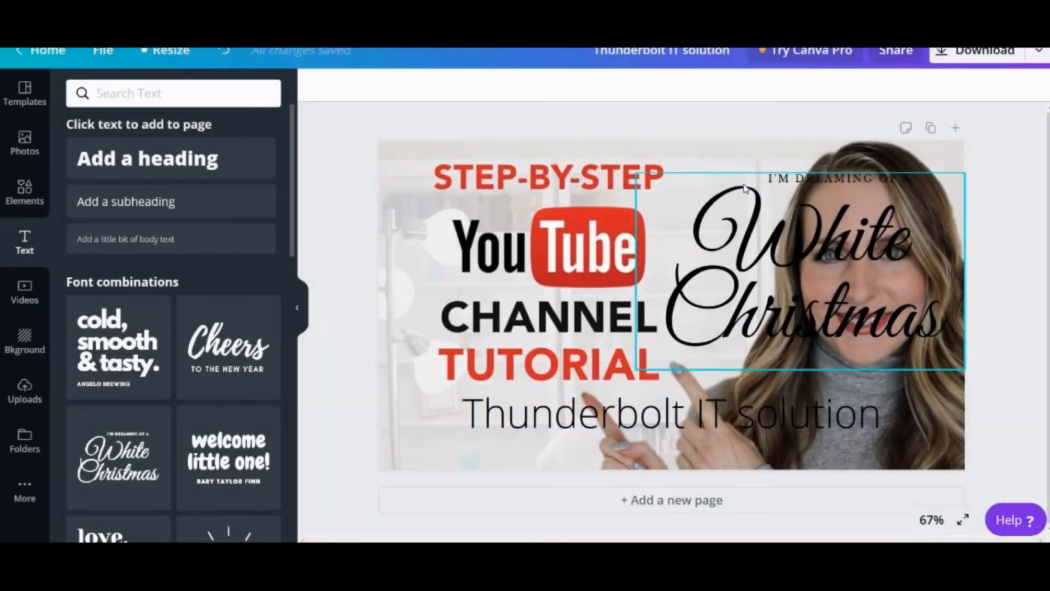
{"action": "left_click", "coordinate": [485, 131]}
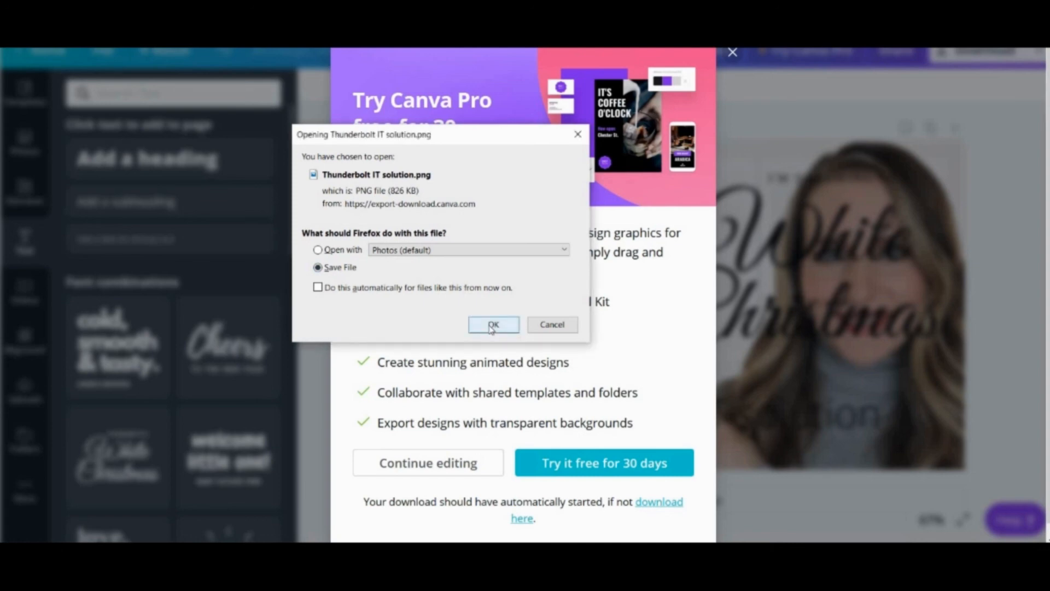
{"action": "left_click", "coordinate": [492, 327]}
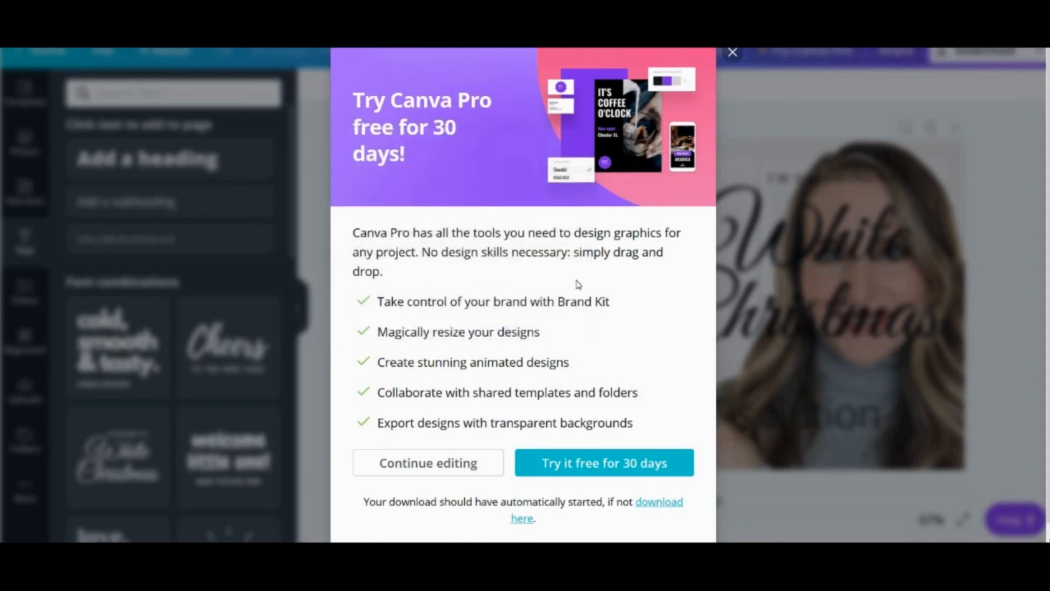
{"action": "left_click", "coordinate": [733, 53]}
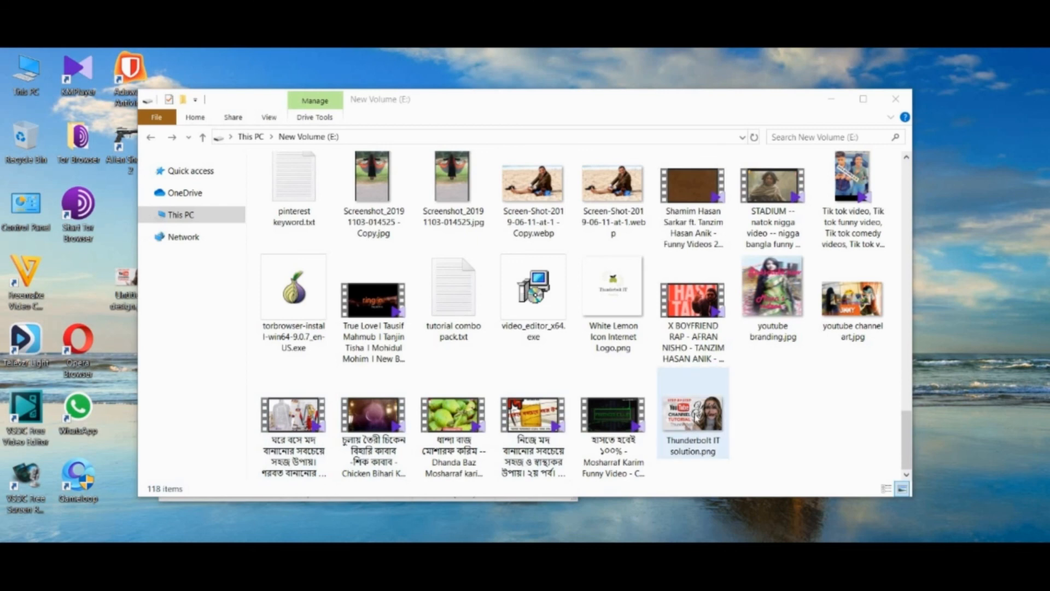
- Switch to File Explorer and open the downloaded "Thunderbolt IT solution.png" from New Volume (E:) to view it
{"action": "double_click", "coordinate": [699, 415]}
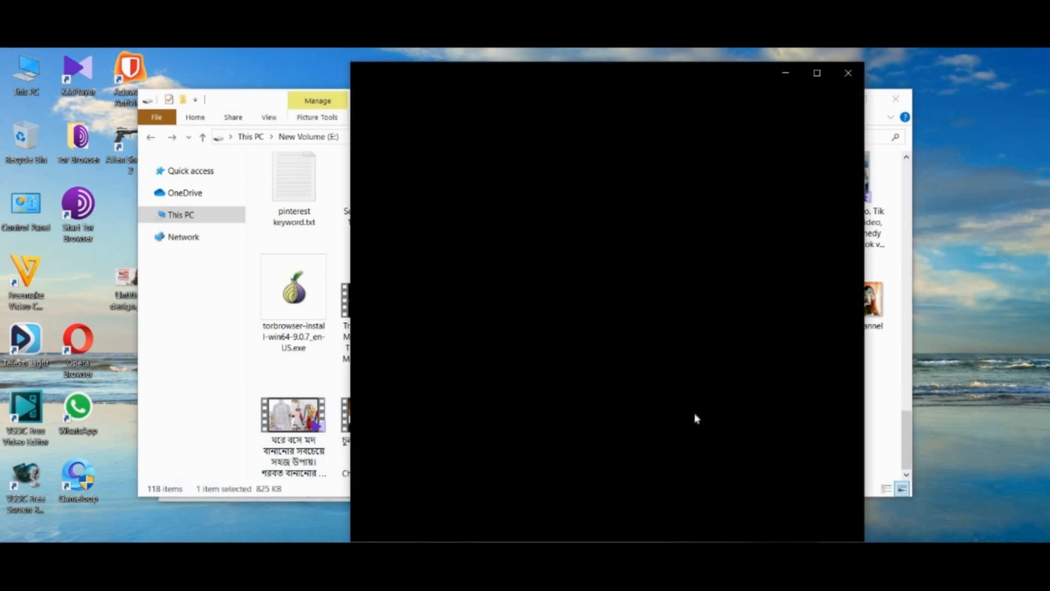